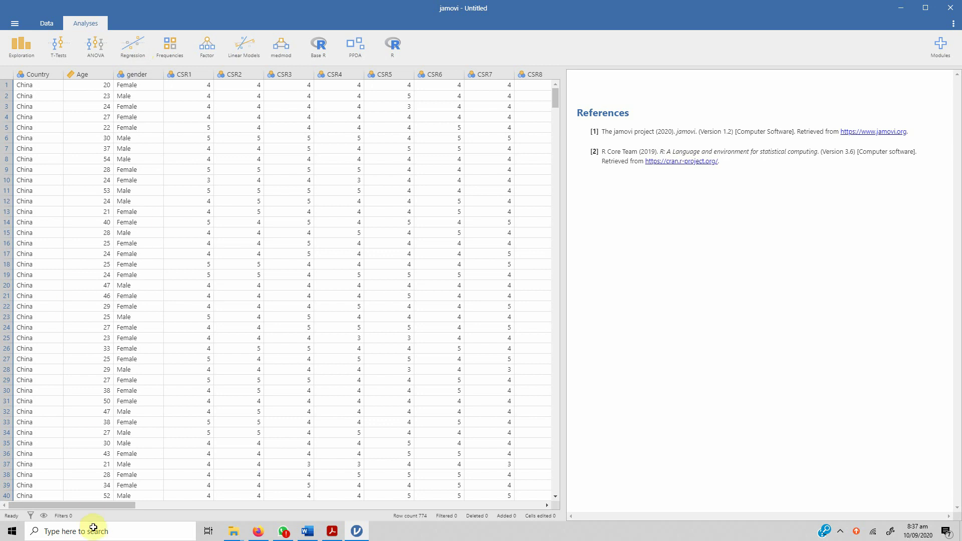
Browse the data sheet to inspect the CL, SAT and CSR columns
{"action": "left_click_drag", "start_coordinate": [98, 504], "coordinate": [534, 510]}
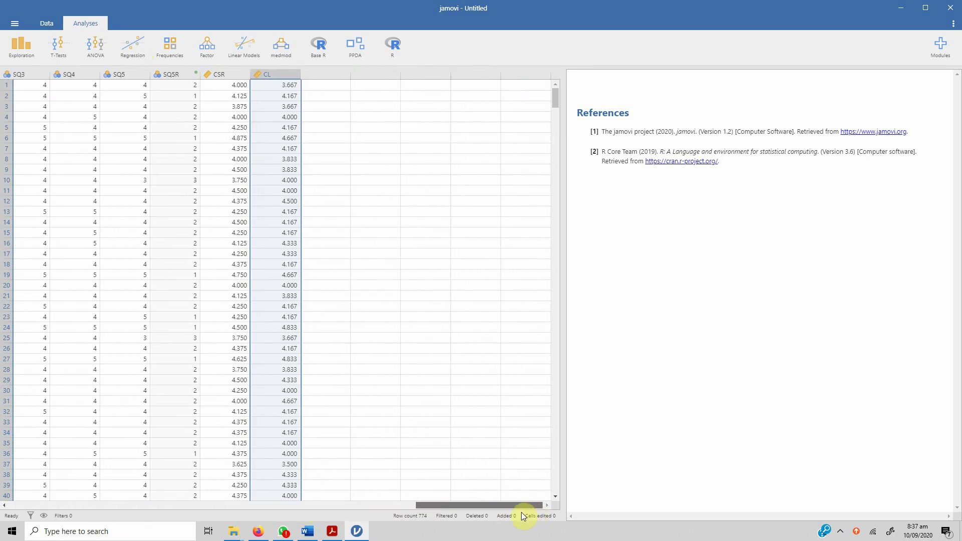
{"action": "left_click", "coordinate": [216, 78]}
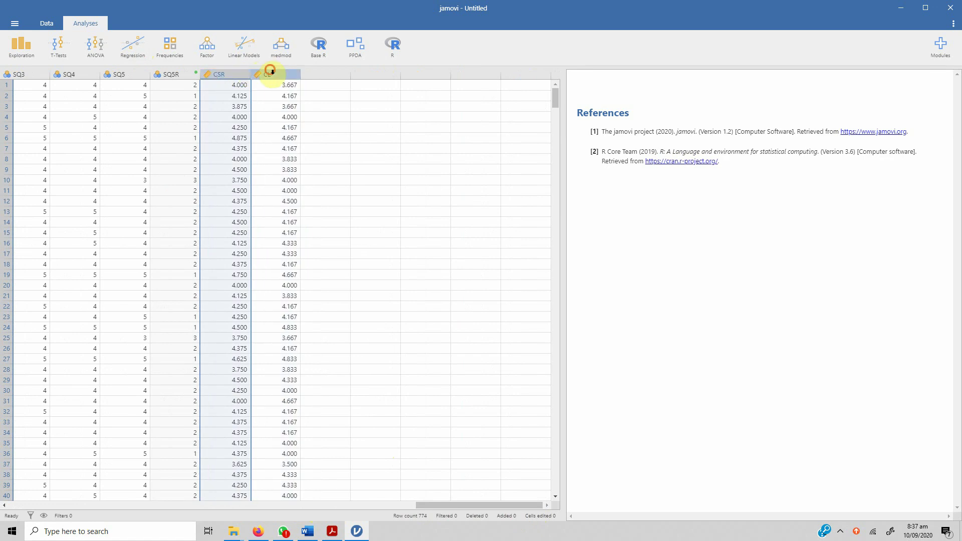
{"action": "left_click", "coordinate": [269, 74]}
{"action": "left_click_drag", "start_coordinate": [431, 507], "coordinate": [254, 510]}
{"action": "left_click", "coordinate": [128, 74]}
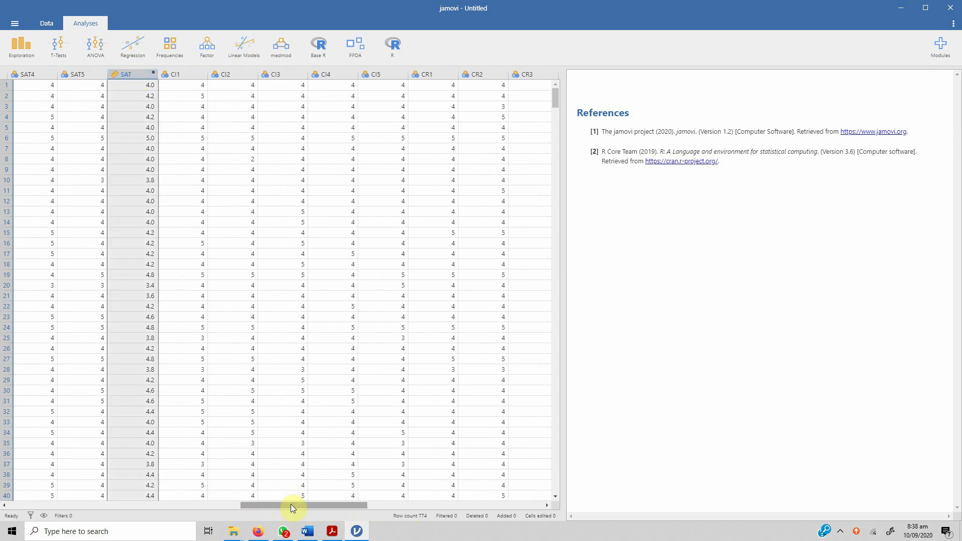
{"action": "left_click_drag", "start_coordinate": [292, 505], "coordinate": [465, 508]}
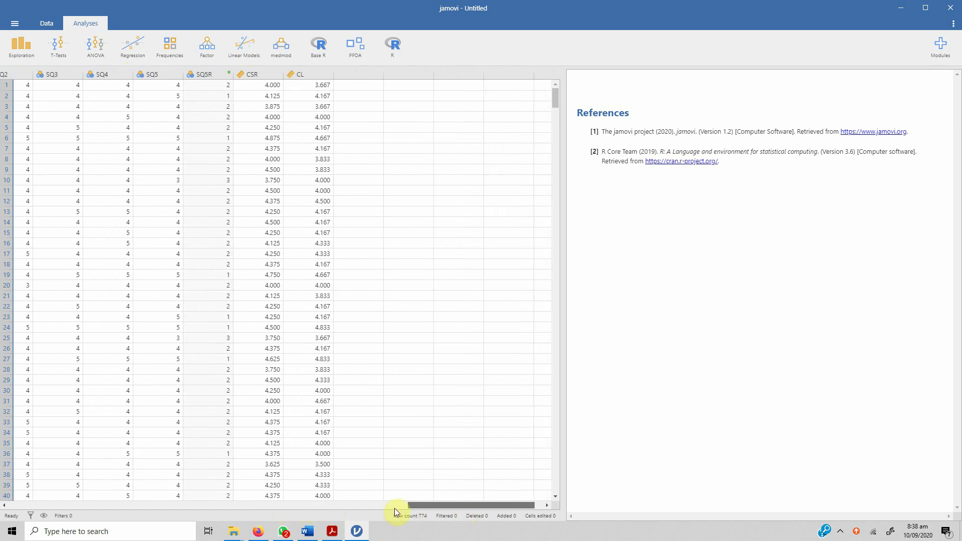
{"action": "left_click_drag", "start_coordinate": [395, 508], "coordinate": [55, 502]}
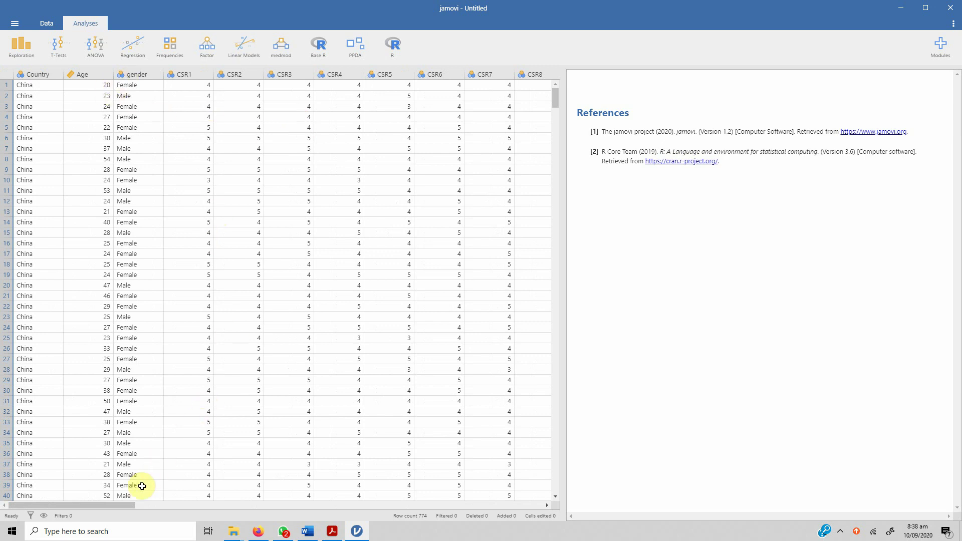
{"action": "left_click_drag", "start_coordinate": [122, 505], "coordinate": [521, 502]}
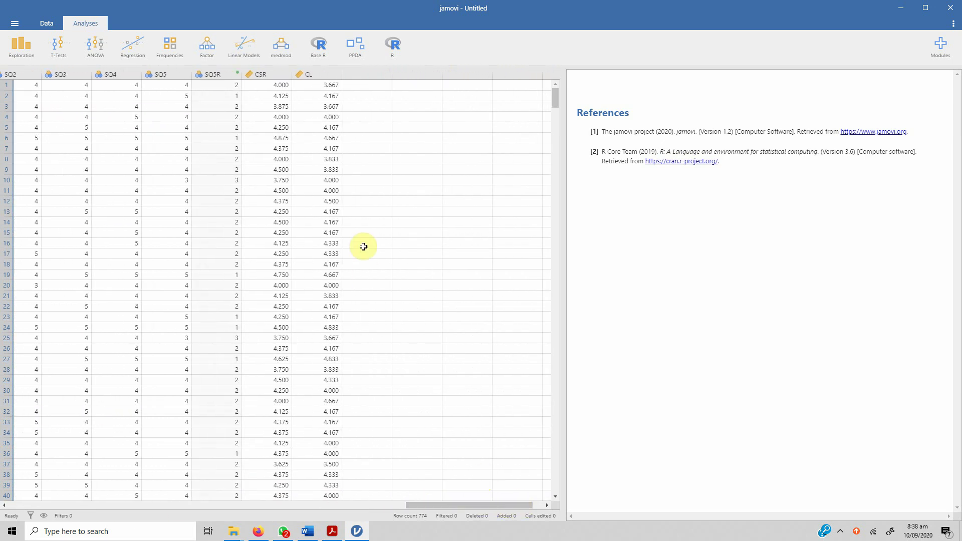
{"action": "left_click", "coordinate": [257, 76]}
{"action": "left_click", "coordinate": [310, 74]}
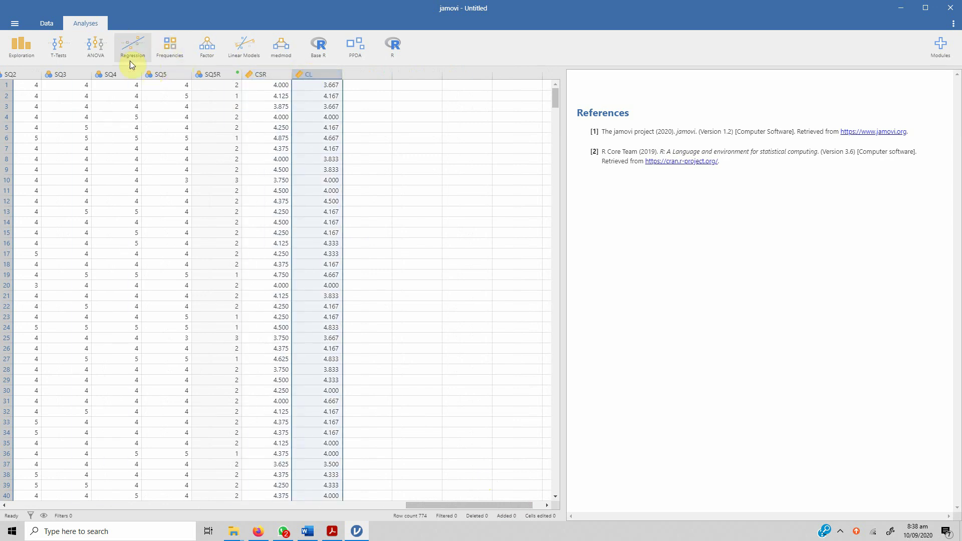
Create a new correlation matrix containing CSR and CL
{"action": "left_click", "coordinate": [131, 47]}
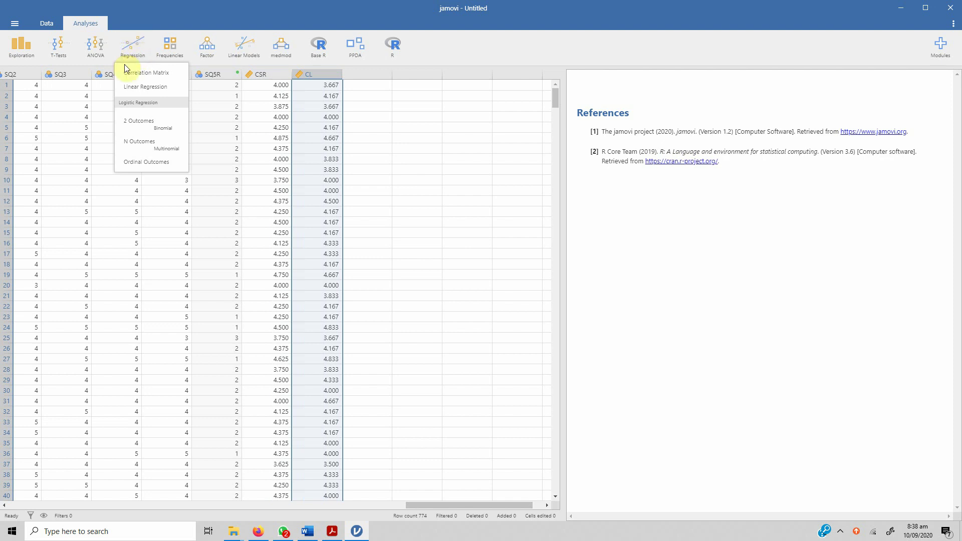
{"action": "left_click", "coordinate": [157, 77]}
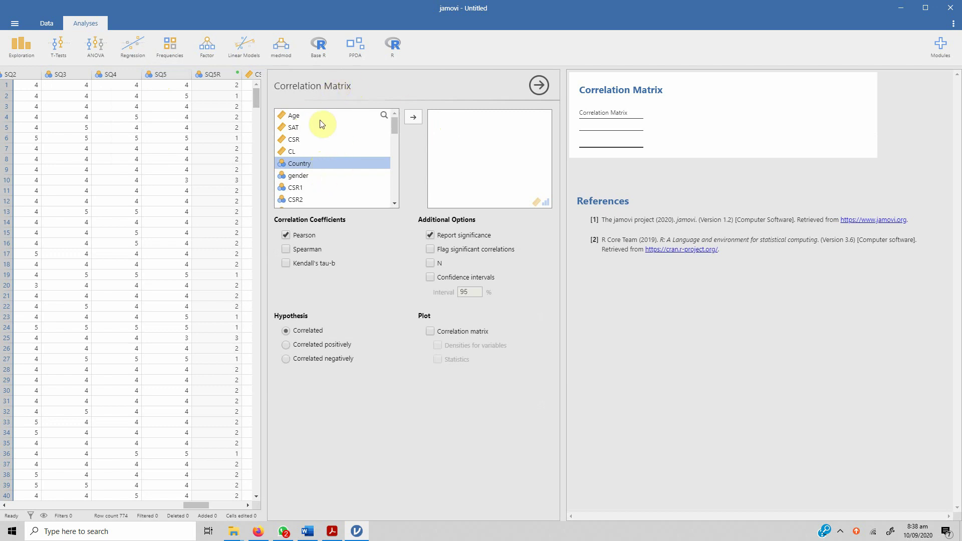
{"action": "left_click", "coordinate": [320, 119]}
{"action": "mouse_move", "coordinate": [396, 128]}
{"action": "left_mouse_down"}
{"action": "mouse_move", "coordinate": [394, 202]}
{"action": "mouse_move", "coordinate": [393, 120]}
{"action": "left_mouse_up"}
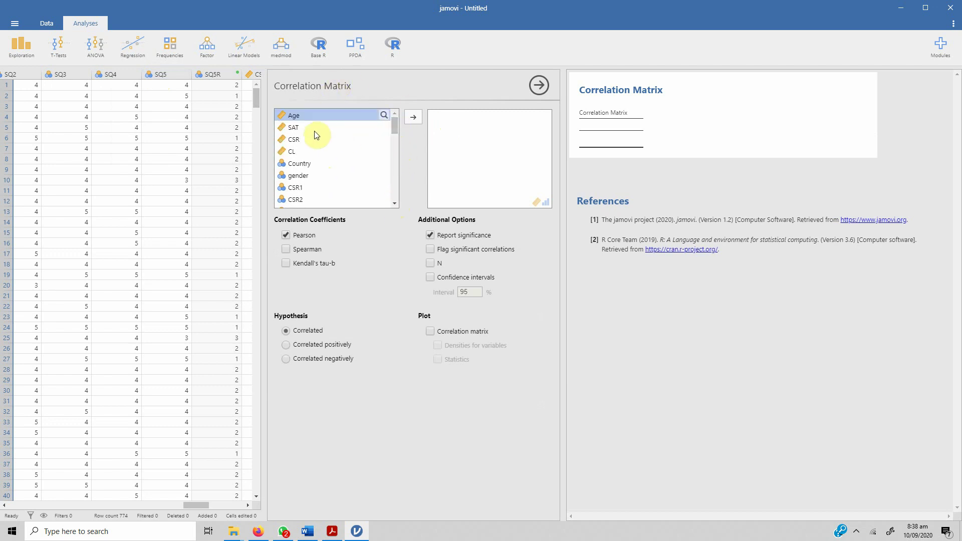
{"action": "left_click", "coordinate": [305, 139]}
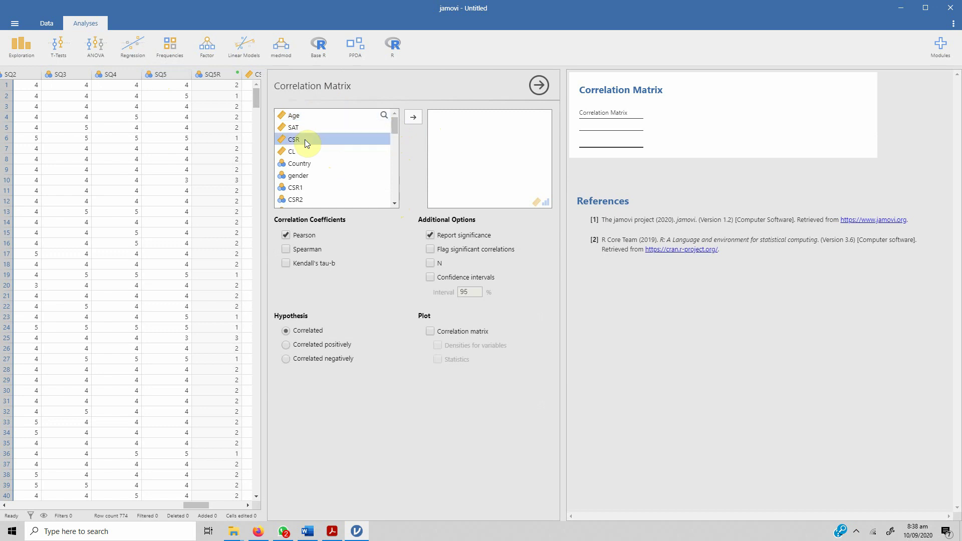
{"action": "left_click", "coordinate": [413, 117]}
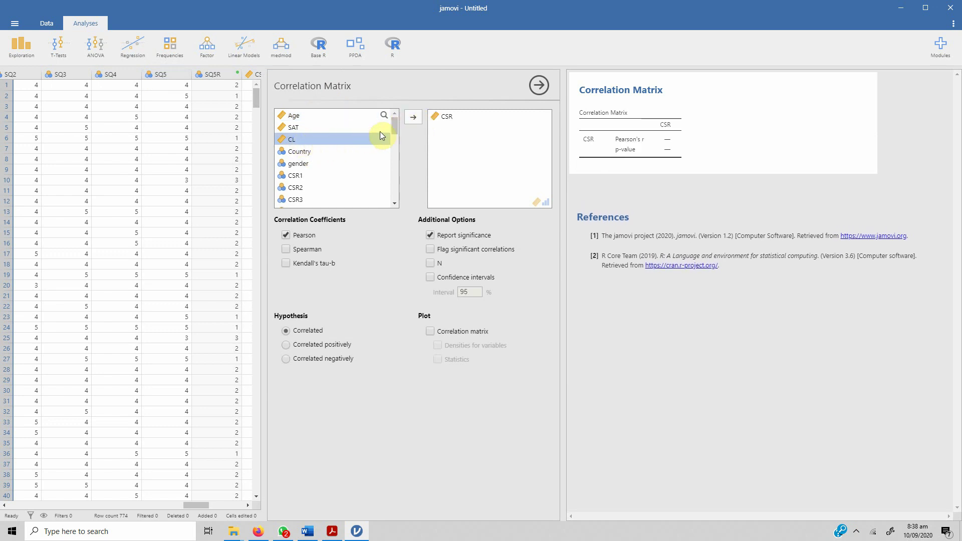
{"action": "left_click", "coordinate": [415, 116]}
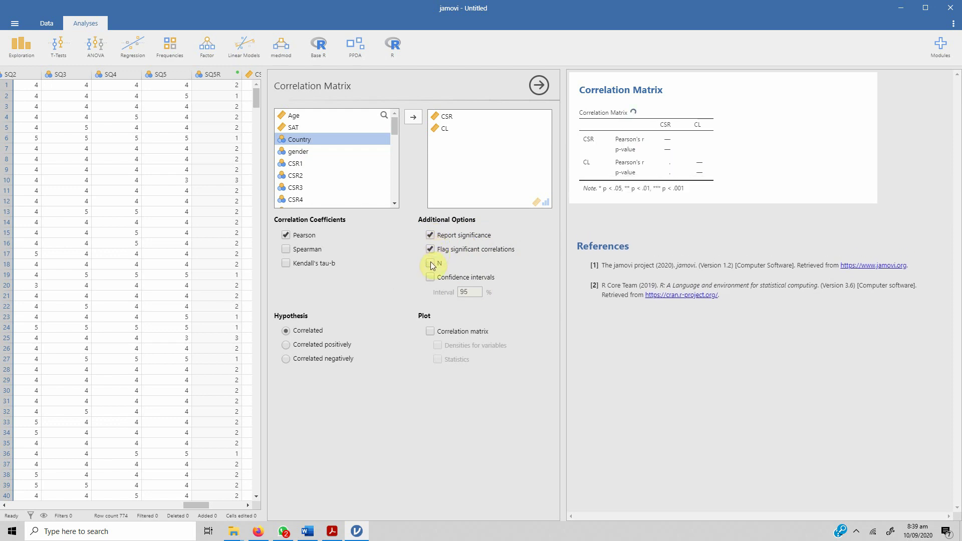
Add confidence intervals, switch to a one-tailed positive hypothesis, and add the correlation matrix plot
{"action": "left_click", "coordinate": [430, 279]}
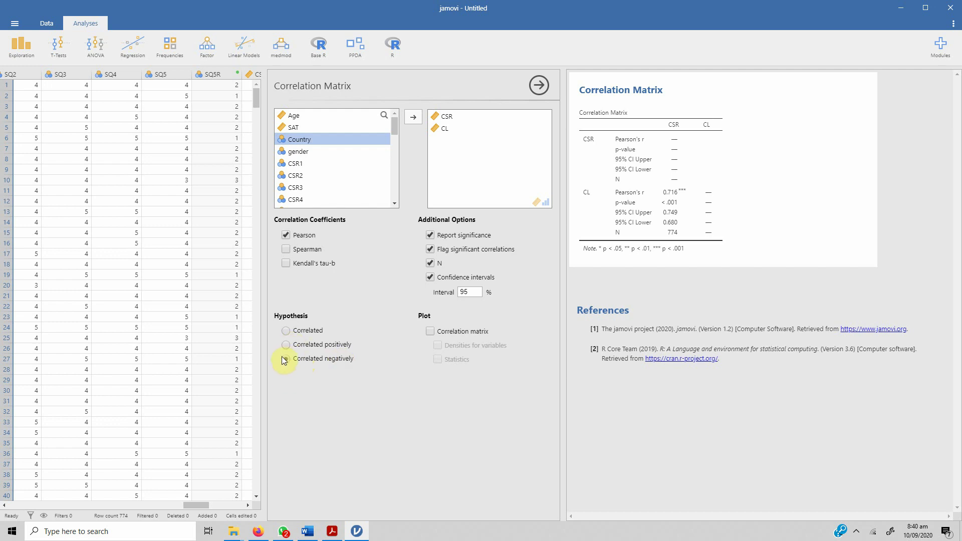
{"action": "left_click", "coordinate": [285, 358]}
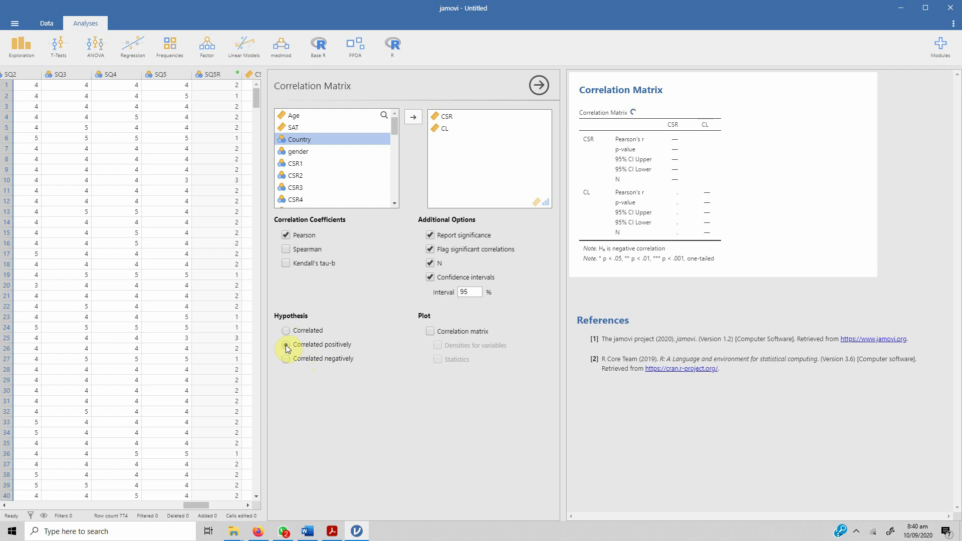
{"action": "left_click", "coordinate": [430, 331]}
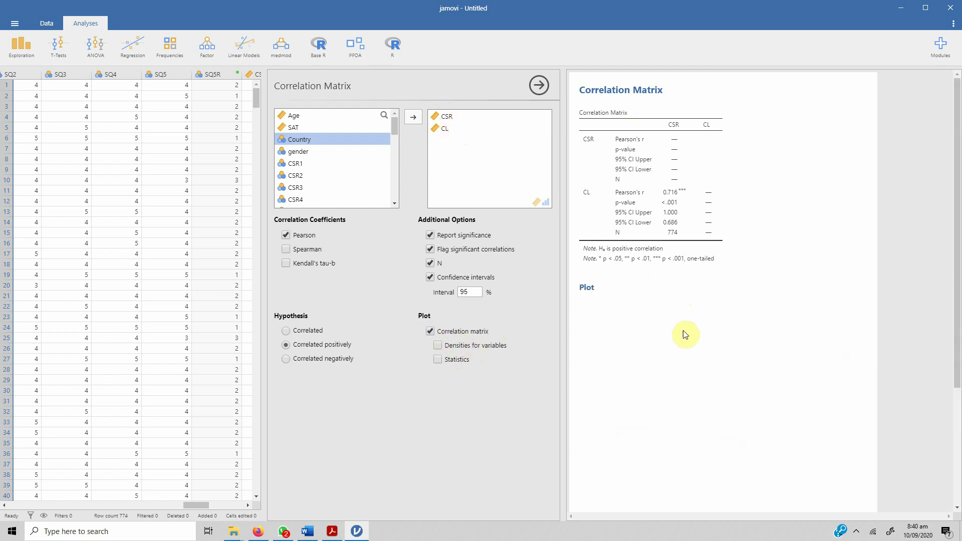
Add SAT as a third correlation variable and review CL, CSR and SAT with their scatterplots
{"action": "left_click", "coordinate": [286, 128]}
{"action": "scroll", "coordinate": [690, 414], "scroll_direction": "down", "scroll_amount": 1}
{"action": "scroll", "coordinate": [689, 414], "scroll_direction": "down", "scroll_amount": 3}
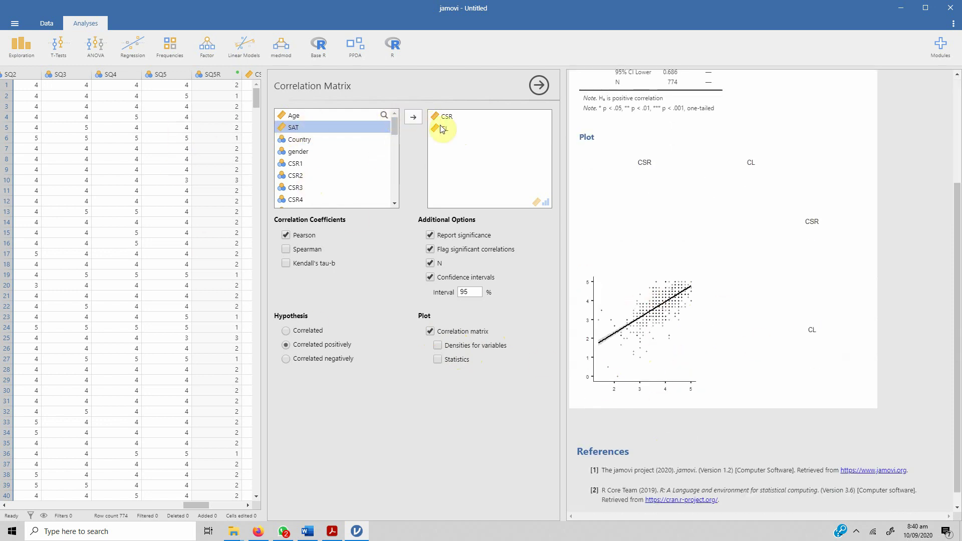
{"action": "left_click", "coordinate": [414, 117]}
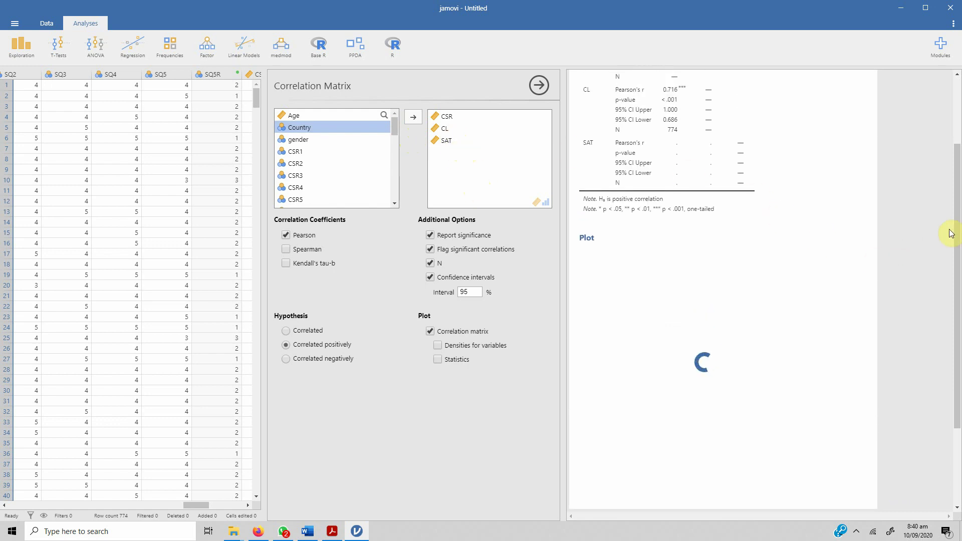
{"action": "left_click_drag", "start_coordinate": [955, 244], "coordinate": [954, 179]}
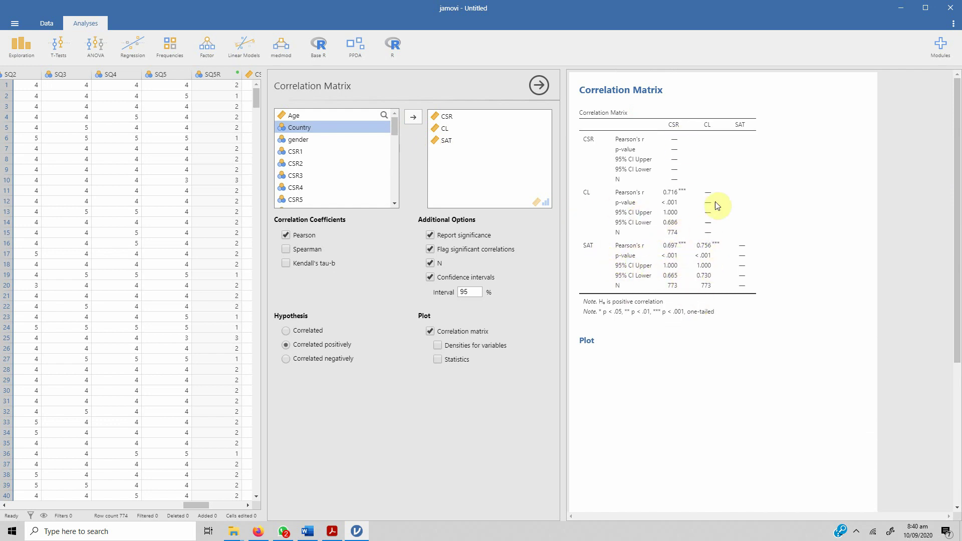
{"action": "scroll", "coordinate": [717, 385], "scroll_direction": "down", "scroll_amount": 3}
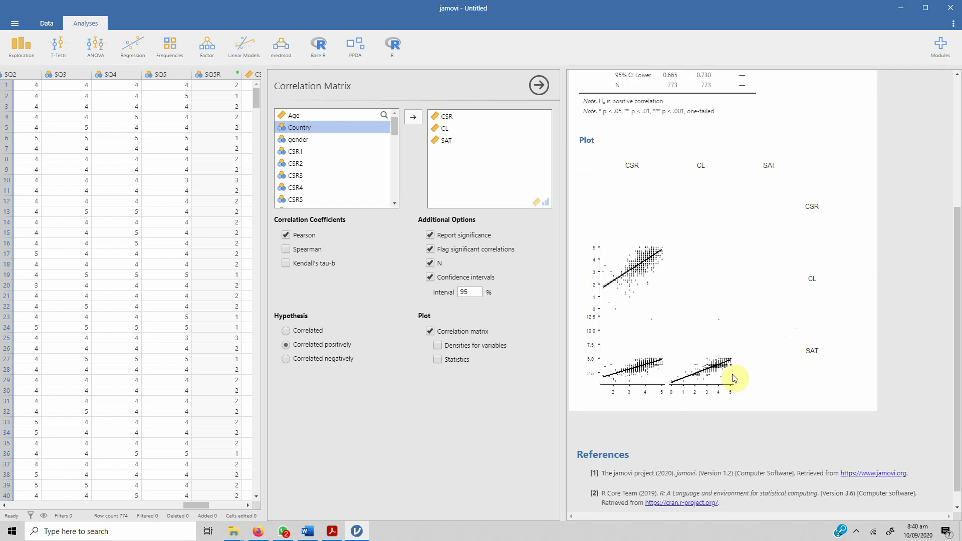
{"action": "scroll", "coordinate": [714, 364], "scroll_direction": "up", "scroll_amount": 1}
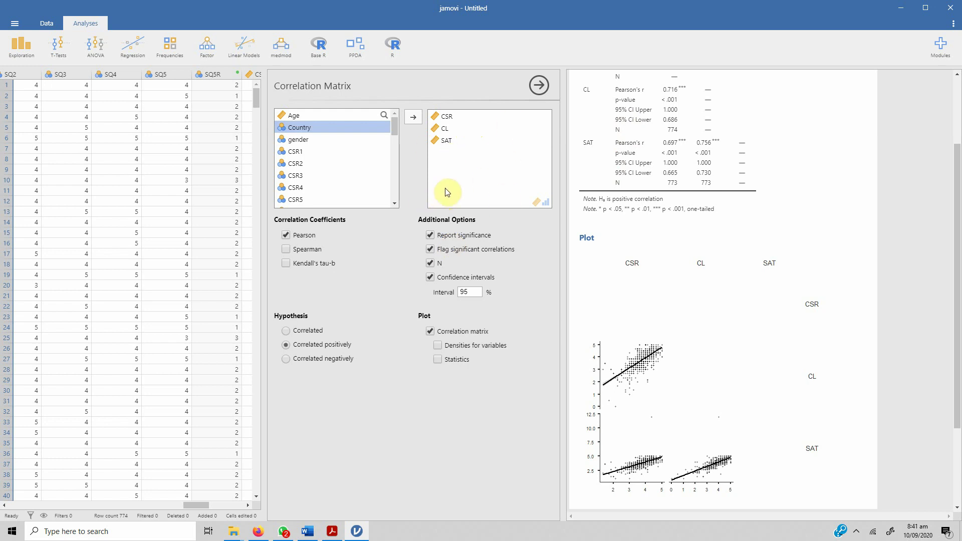
{"action": "left_click", "coordinate": [444, 128]}
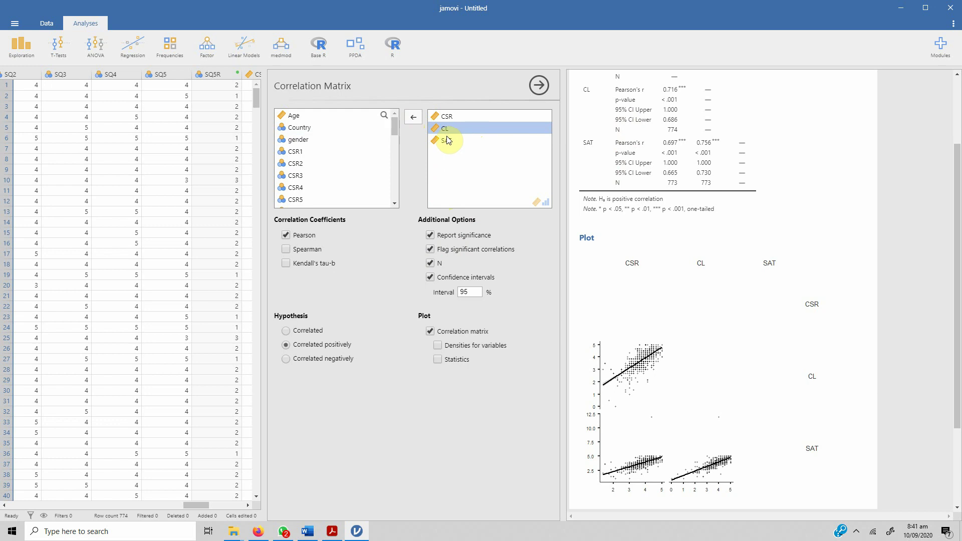
{"action": "left_click", "coordinate": [446, 117]}
{"action": "left_click", "coordinate": [448, 140]}
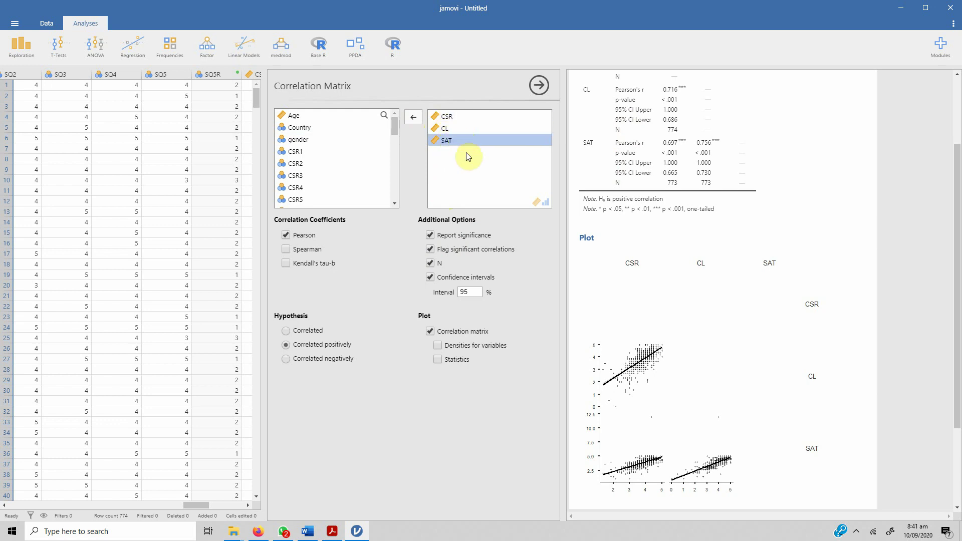
Create a linear regression with CL as dependent variable and CSR and SAT as covariates
{"action": "left_click", "coordinate": [128, 49]}
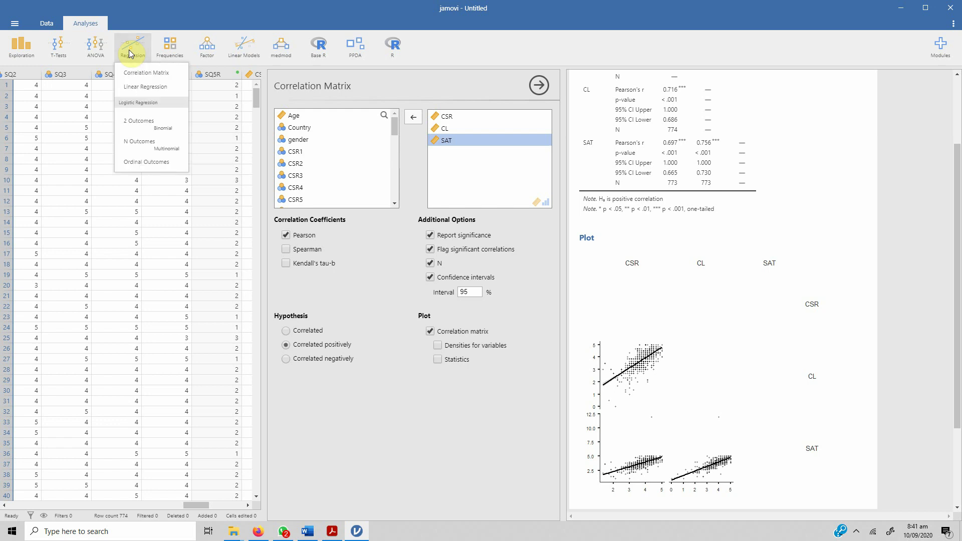
{"action": "left_click", "coordinate": [133, 86]}
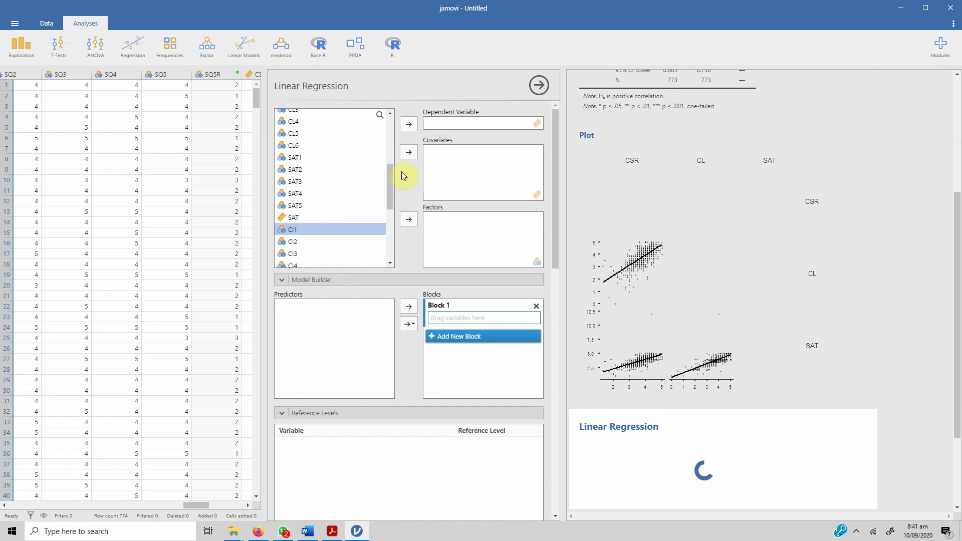
{"action": "left_click_drag", "start_coordinate": [391, 176], "coordinate": [394, 236]}
{"action": "left_click", "coordinate": [296, 261]}
{"action": "left_click", "coordinate": [409, 124]}
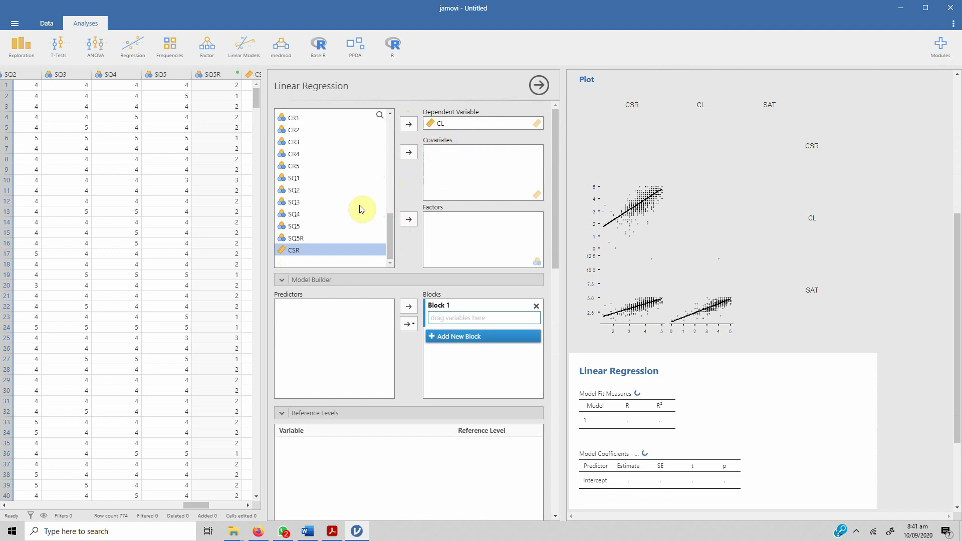
{"action": "left_click", "coordinate": [404, 150]}
{"action": "left_click_drag", "start_coordinate": [392, 224], "coordinate": [389, 178]}
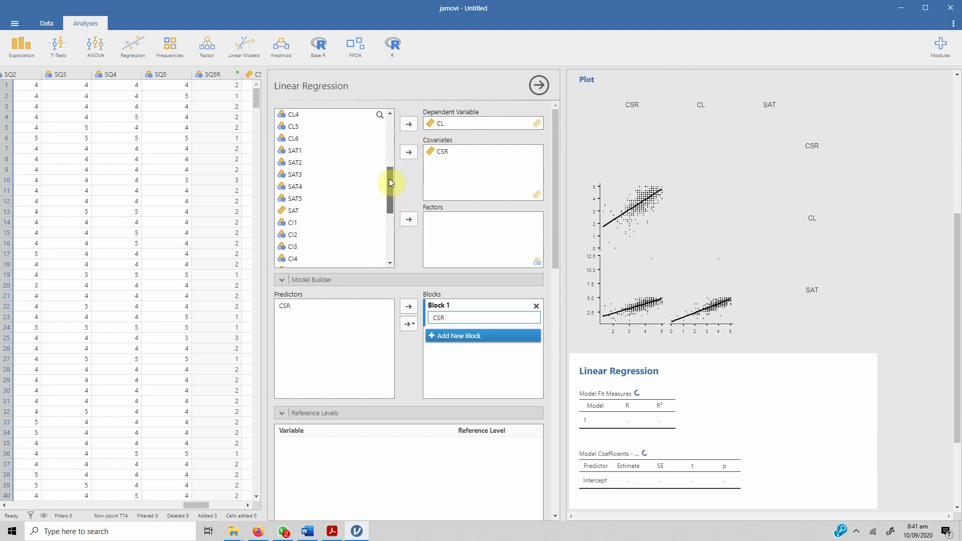
{"action": "left_click", "coordinate": [305, 213]}
{"action": "left_click", "coordinate": [410, 153]}
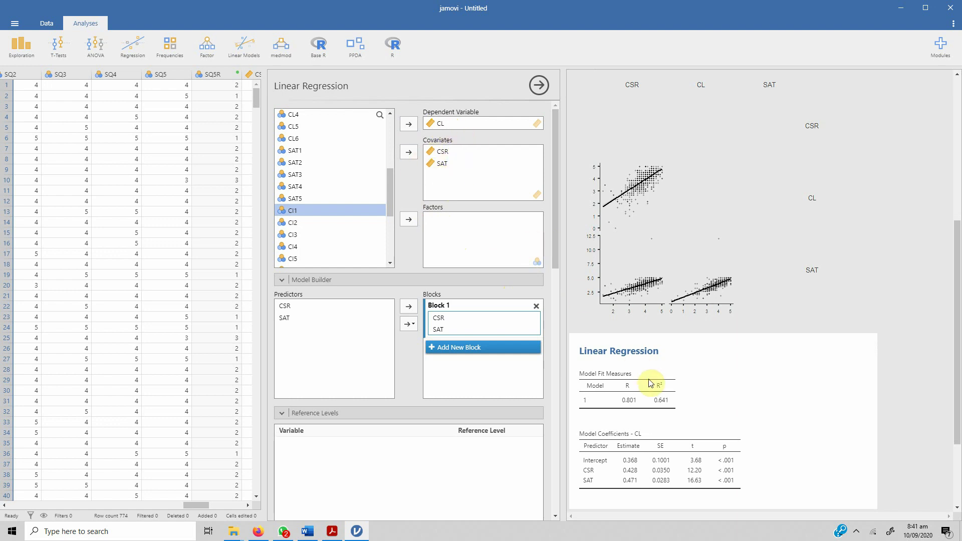
{"action": "left_click_drag", "start_coordinate": [957, 286], "coordinate": [957, 344]}
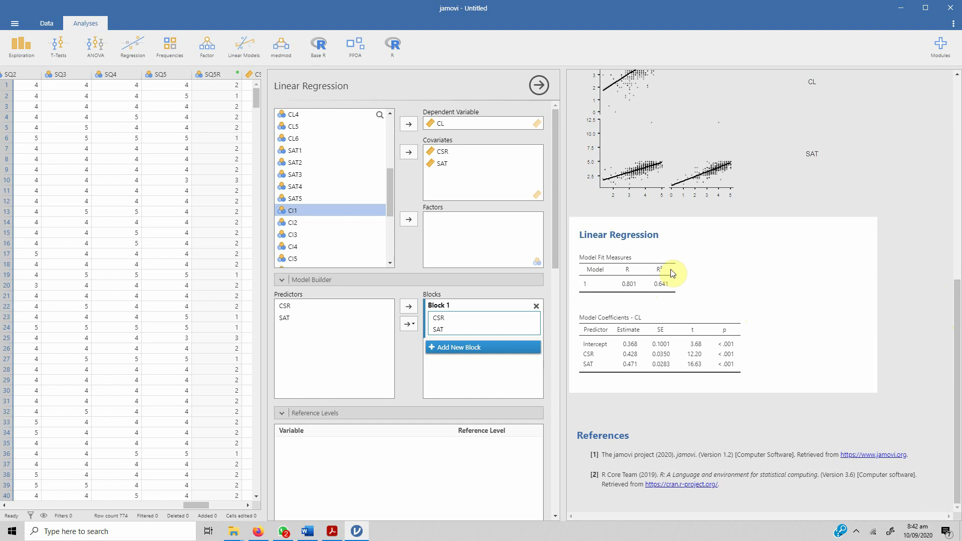
Review CL, CSR and SAT, then collapse Model Builder without adding interaction terms
{"action": "left_click", "coordinate": [435, 123]}
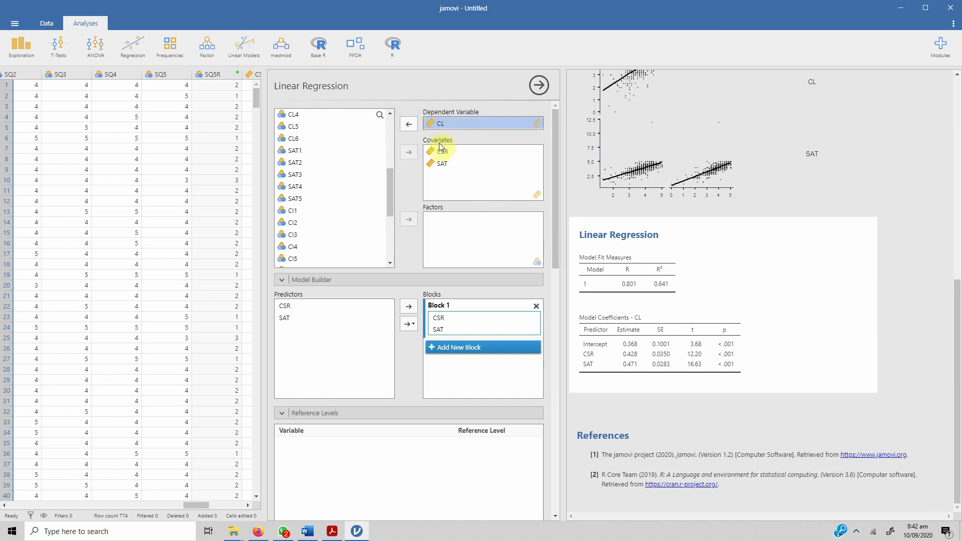
{"action": "left_click", "coordinate": [439, 149]}
{"action": "left_click", "coordinate": [446, 165]}
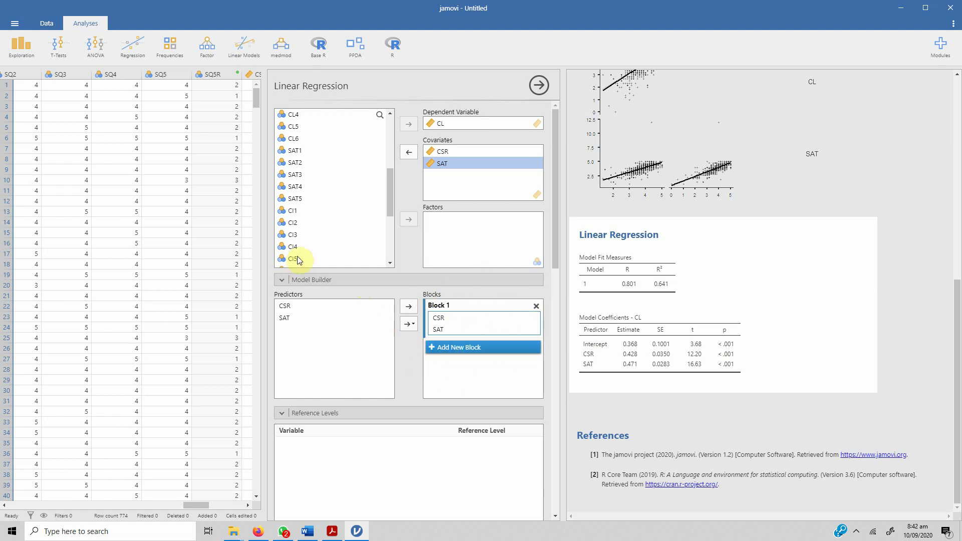
{"action": "left_click", "coordinate": [299, 279]}
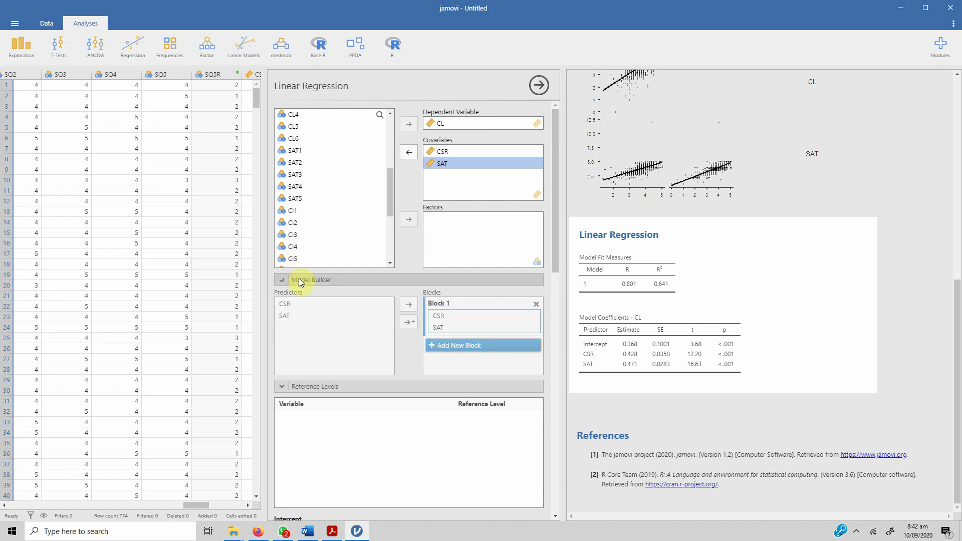
{"action": "left_click", "coordinate": [299, 279]}
{"action": "left_click", "coordinate": [409, 328]}
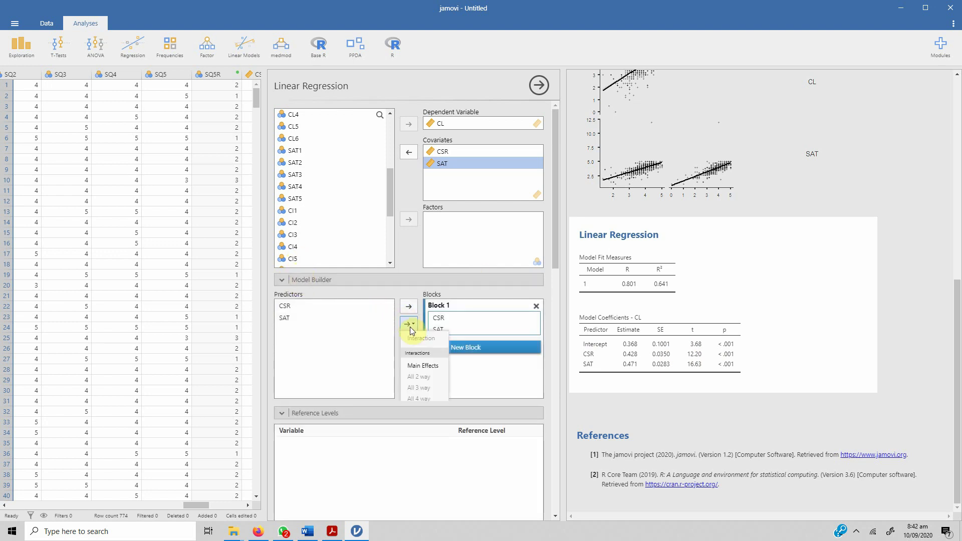
{"action": "left_click", "coordinate": [293, 278]}
{"action": "left_click", "coordinate": [284, 281]}
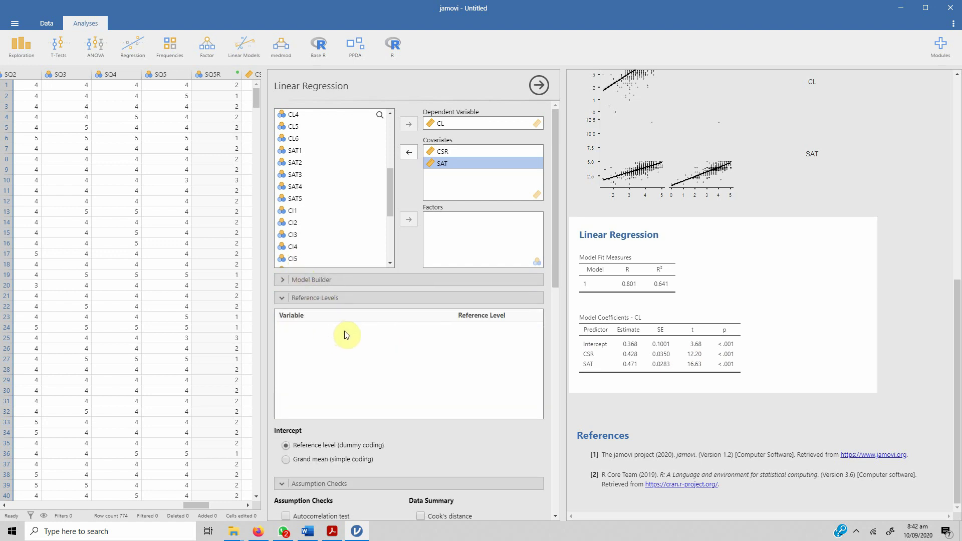
Report adjusted R², the overall F test, RMSE and standardized estimates in the regression output
{"action": "scroll", "coordinate": [344, 332], "scroll_direction": "down", "scroll_amount": 5}
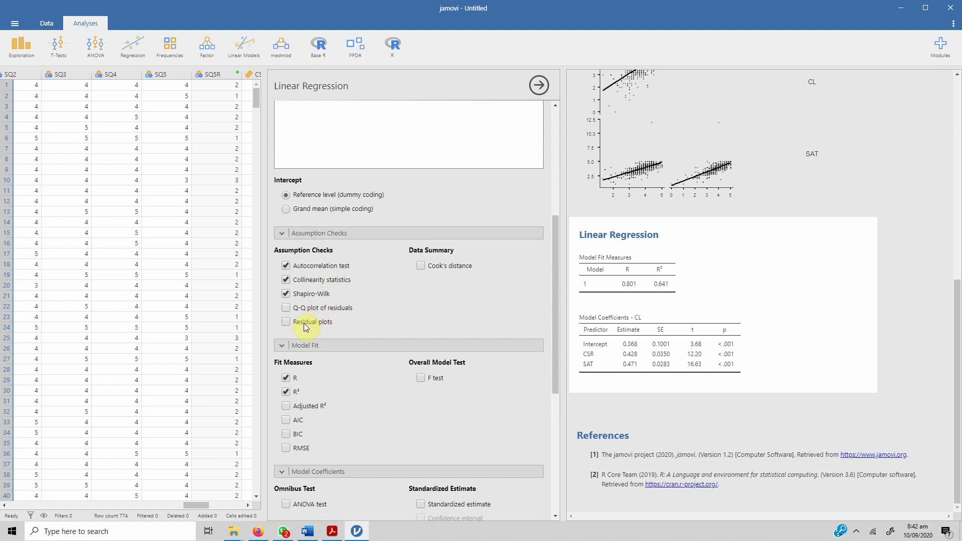
{"action": "scroll", "coordinate": [388, 326], "scroll_direction": "down", "scroll_amount": 2}
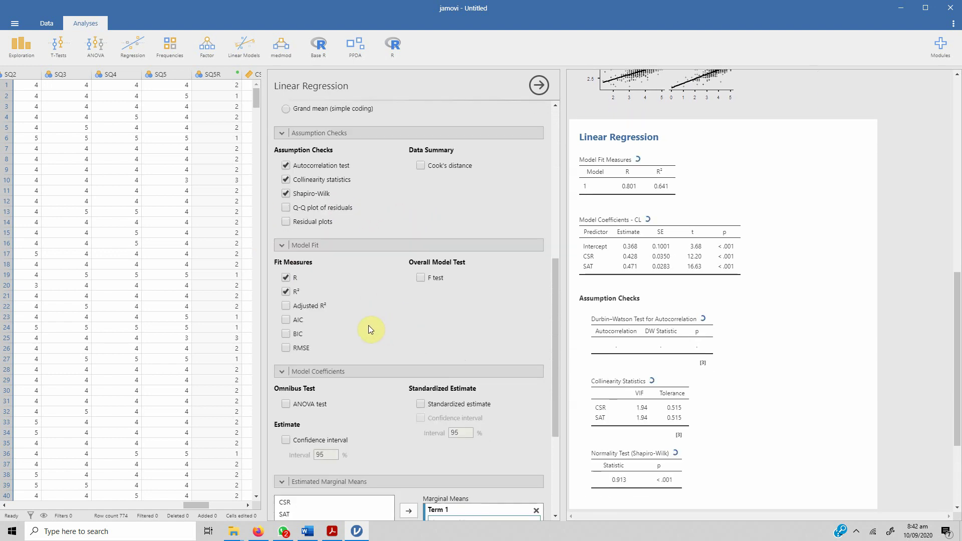
{"action": "left_click", "coordinate": [285, 306]}
{"action": "left_click", "coordinate": [420, 279]}
{"action": "left_click", "coordinate": [287, 350]}
{"action": "scroll", "coordinate": [388, 356], "scroll_direction": "down", "scroll_amount": 3}
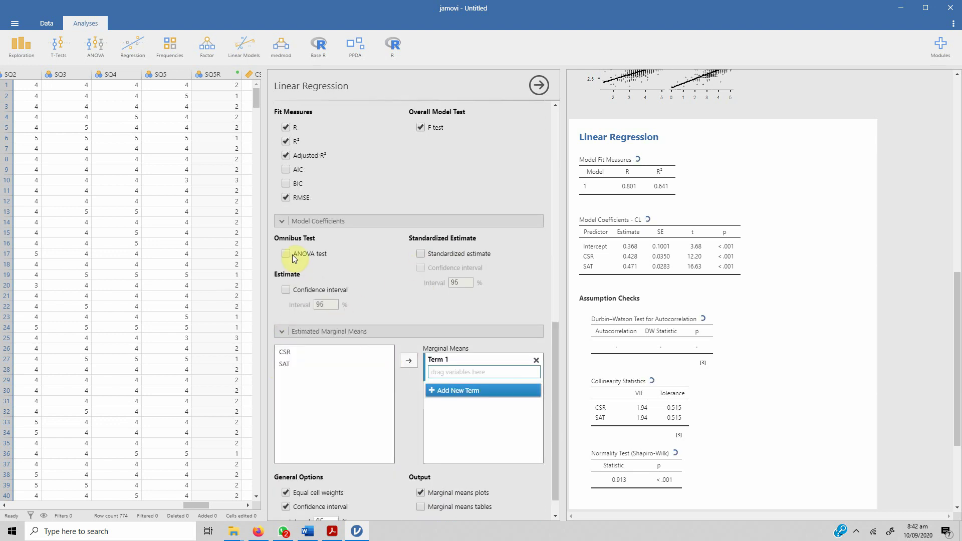
{"action": "left_click", "coordinate": [425, 255]}
{"action": "scroll", "coordinate": [444, 279], "scroll_direction": "down", "scroll_amount": 1}
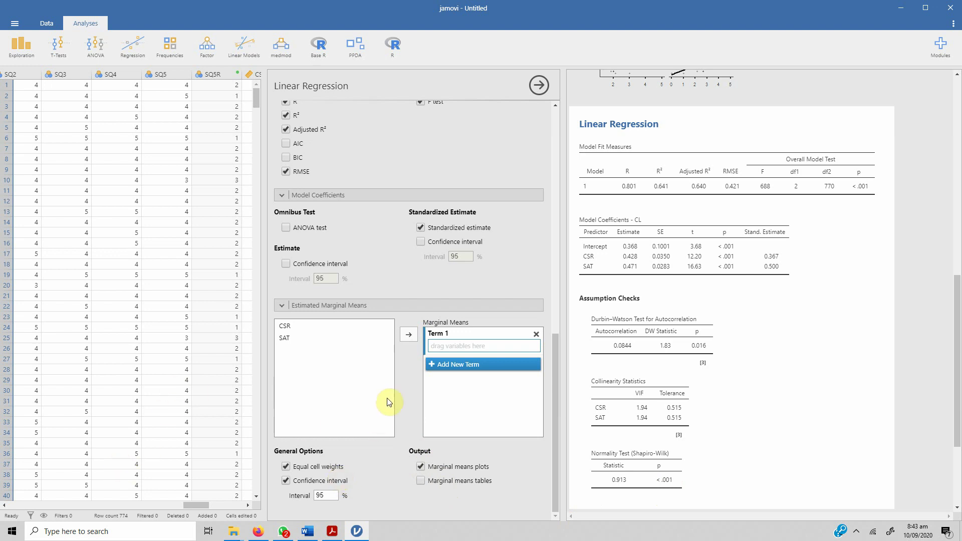
{"action": "scroll", "coordinate": [387, 400], "scroll_direction": "up", "scroll_amount": 15}
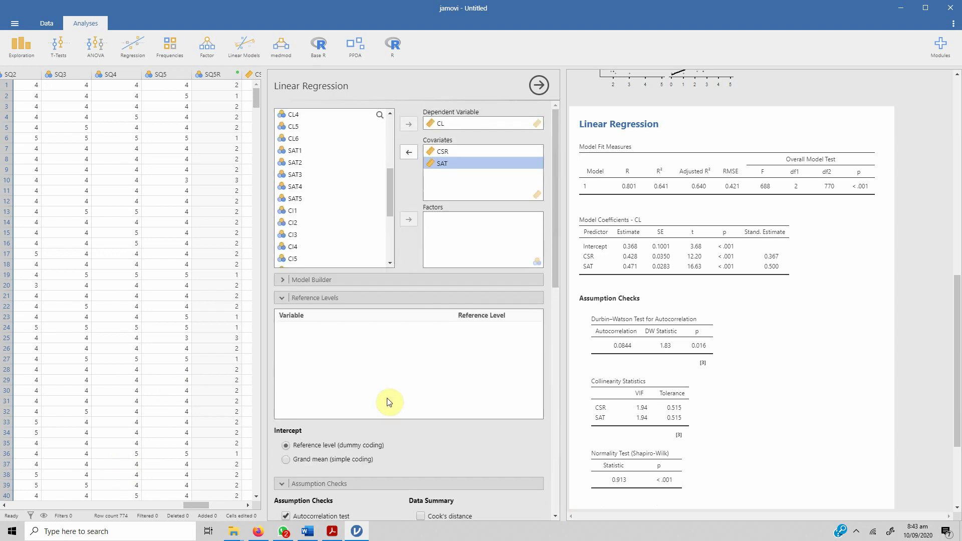